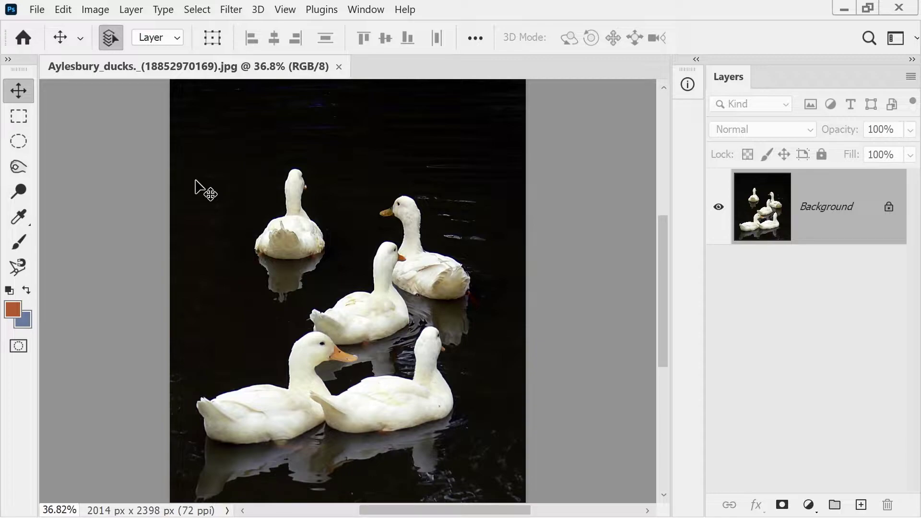
- In Image Size, turn on Resample with Bicubic Sharper, then turn resampling back off
{"action": "left_click", "coordinate": [96, 10]}
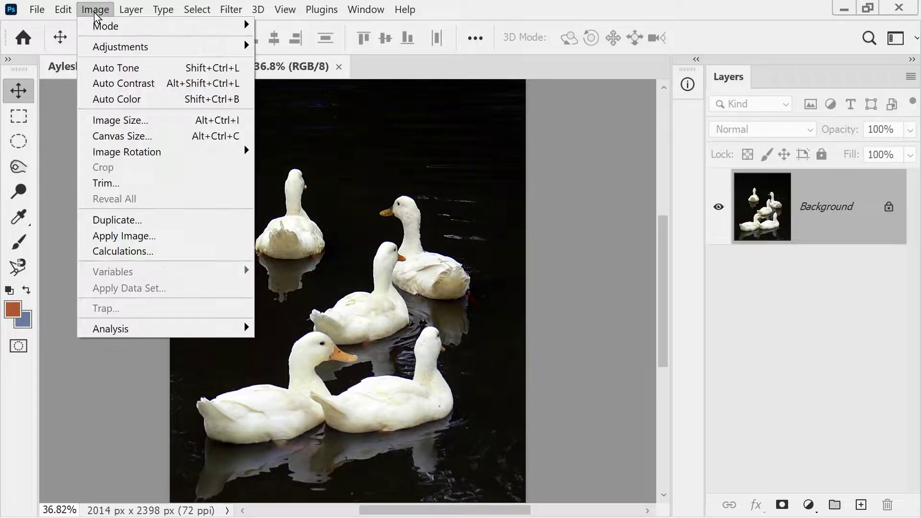
{"action": "left_click", "coordinate": [120, 117]}
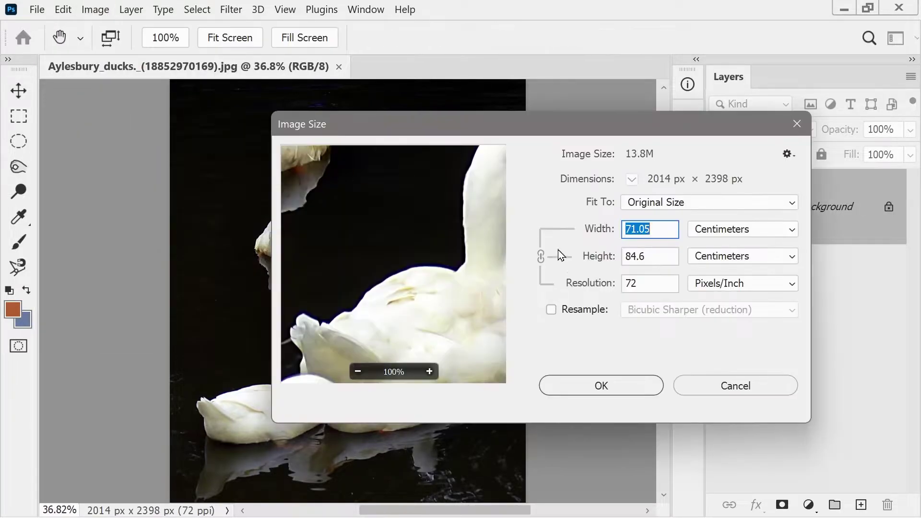
{"action": "left_click", "coordinate": [552, 310]}
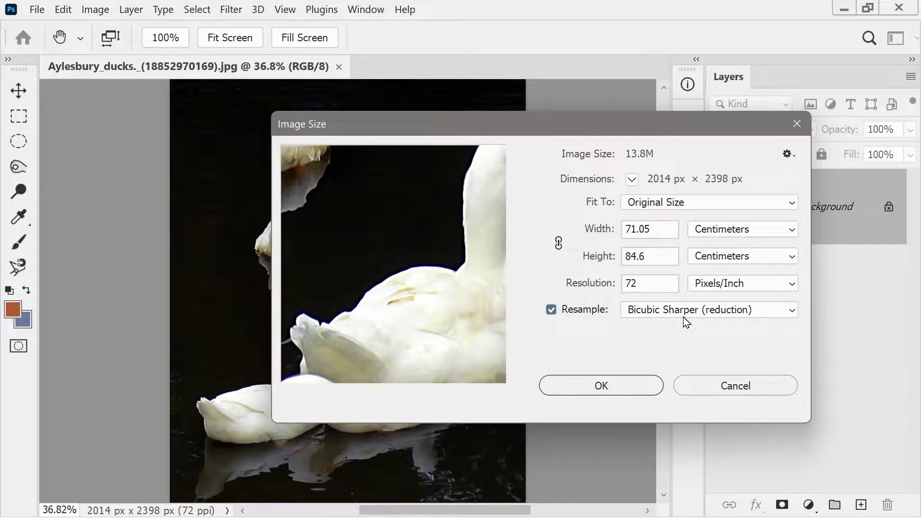
{"action": "left_click", "coordinate": [660, 315]}
{"action": "left_click", "coordinate": [660, 315]}
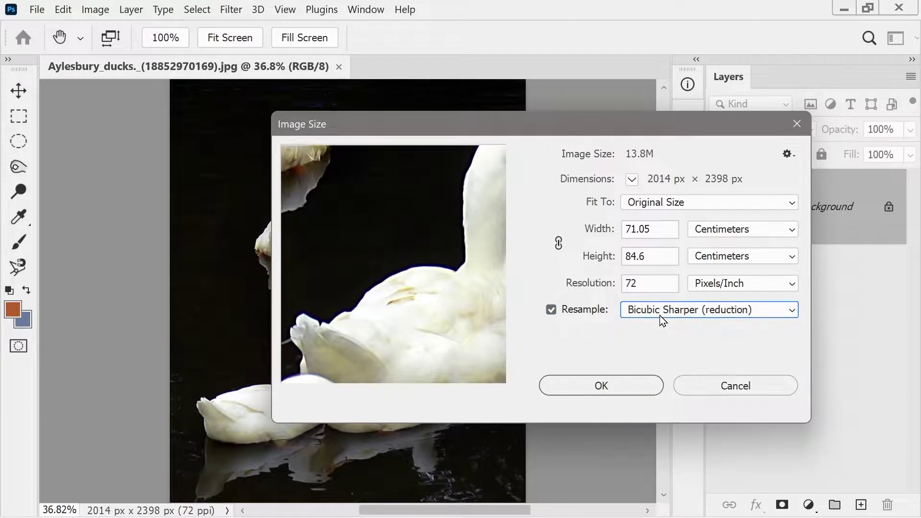
{"action": "left_click", "coordinate": [552, 311]}
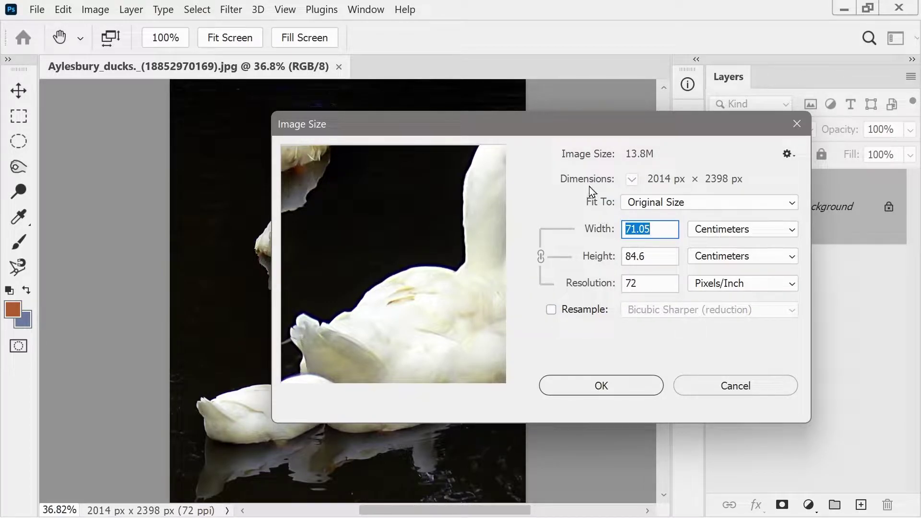
- Try resolution values of 144 and then 36 ppi
{"action": "left_click", "coordinate": [648, 285]}
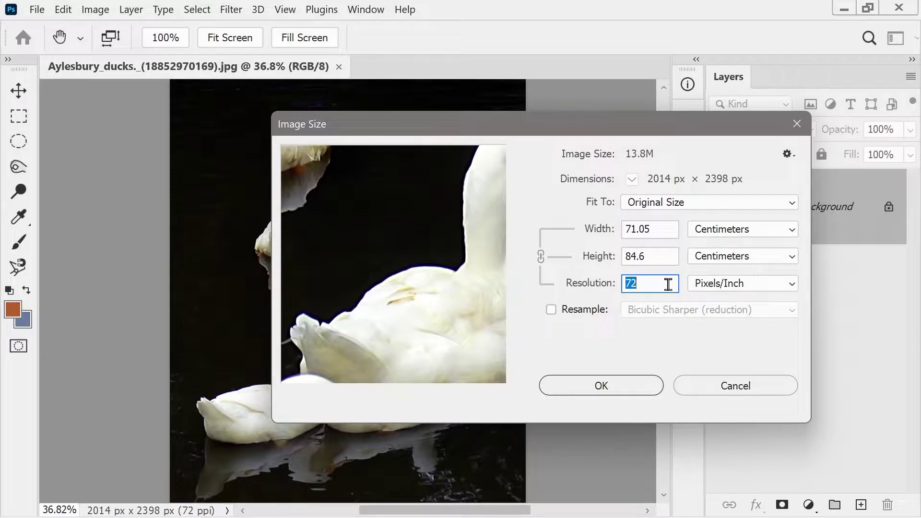
{"action": "type", "text": "144"}
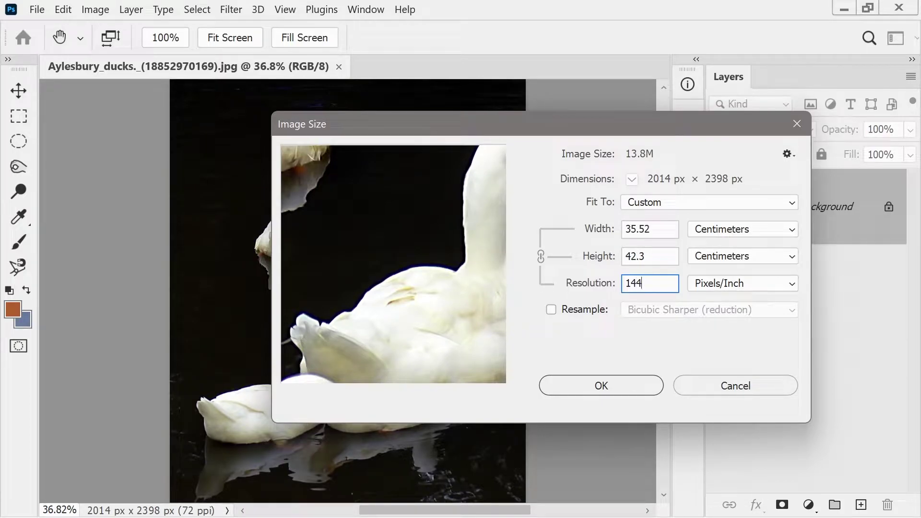
{"action": "key", "text": "BackSpace"}
{"action": "key", "text": "BackSpace"}
{"action": "type", "text": "36"}
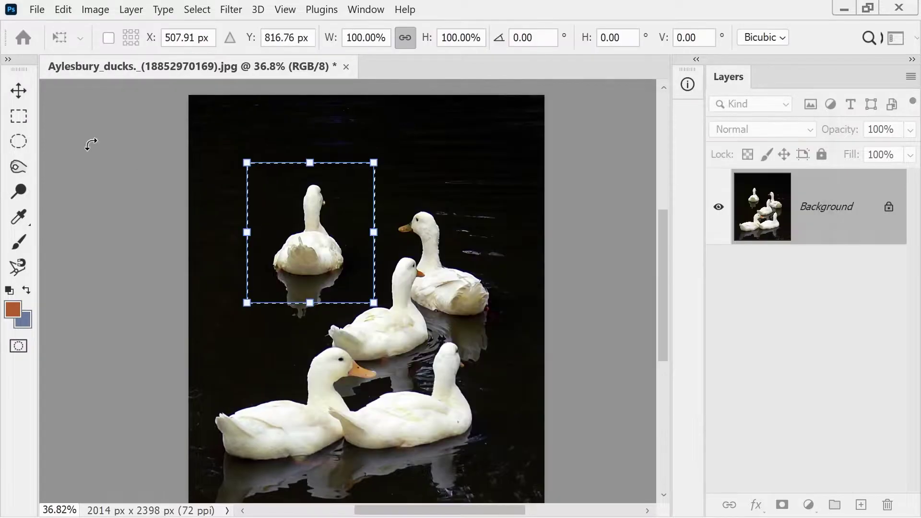
{"action": "left_click", "coordinate": [15, 97]}
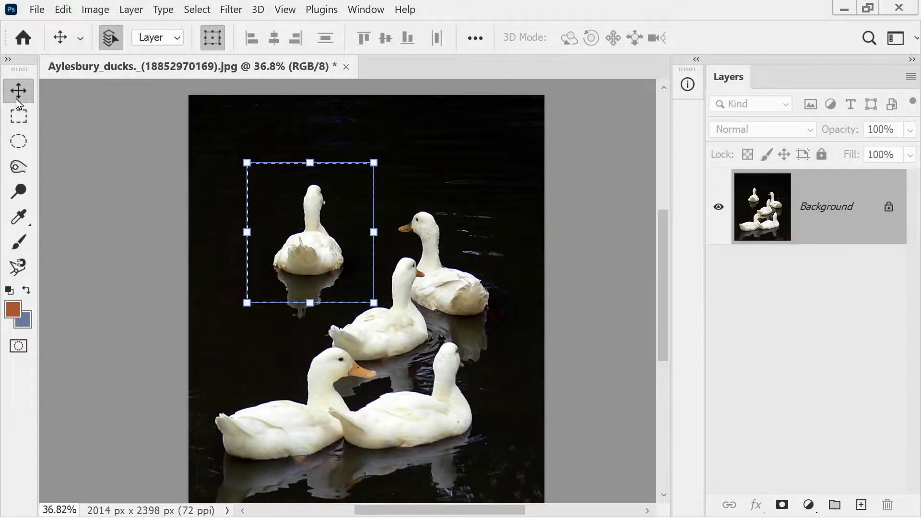
{"action": "left_click", "coordinate": [209, 39]}
{"action": "left_click", "coordinate": [213, 41]}
{"action": "left_click_drag", "start_coordinate": [374, 302], "coordinate": [379, 269]}
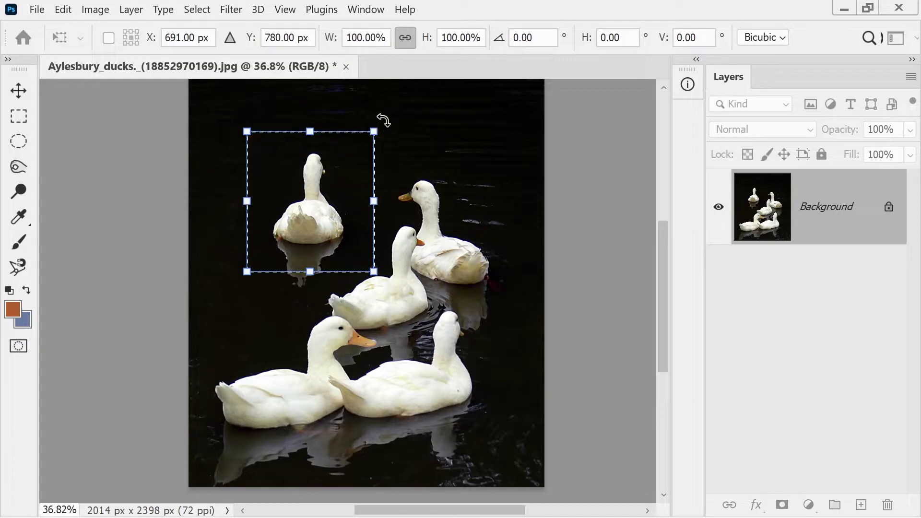
- Rotate the top duck about 68 degrees, try a skew, then undo the skew
{"action": "mouse_move", "coordinate": [383, 120]}
{"action": "left_mouse_down"}
{"action": "mouse_move", "coordinate": [398, 199]}
{"action": "mouse_move", "coordinate": [387, 152]}
{"action": "mouse_move", "coordinate": [384, 233]}
{"action": "mouse_move", "coordinate": [382, 126]}
{"action": "left_mouse_up"}
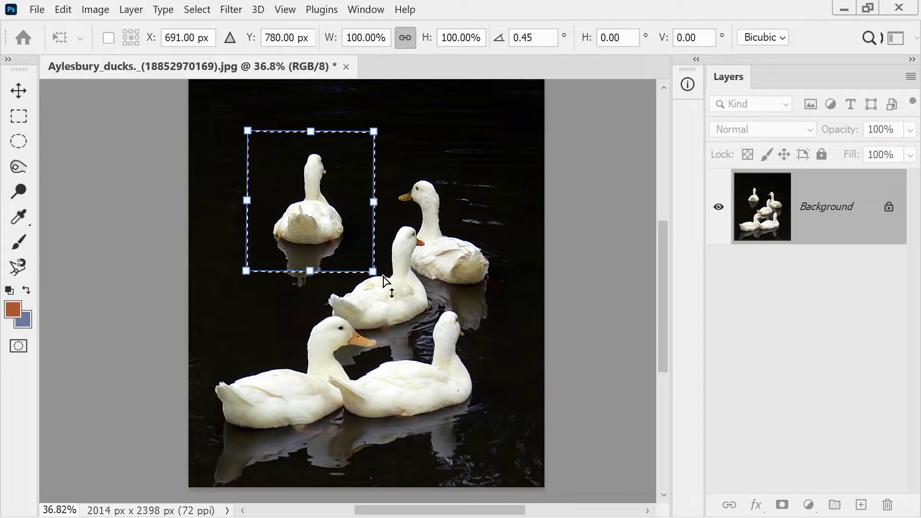
{"action": "mouse_move", "coordinate": [384, 277]}
{"action": "left_mouse_down"}
{"action": "mouse_move", "coordinate": [386, 224]}
{"action": "mouse_move", "coordinate": [387, 327]}
{"action": "mouse_move", "coordinate": [381, 274]}
{"action": "mouse_move", "coordinate": [374, 310]}
{"action": "mouse_move", "coordinate": [381, 303]}
{"action": "mouse_move", "coordinate": [302, 298]}
{"action": "mouse_move", "coordinate": [450, 283]}
{"action": "mouse_move", "coordinate": [353, 283]}
{"action": "mouse_move", "coordinate": [435, 284]}
{"action": "mouse_move", "coordinate": [366, 307]}
{"action": "mouse_move", "coordinate": [393, 271]}
{"action": "mouse_move", "coordinate": [393, 286]}
{"action": "left_mouse_up"}
{"action": "key", "text": "ctrl+z"}
- Skew the duck from its lower right corner and stretch its corners outward
{"action": "left_click_drag", "start_coordinate": [373, 272], "coordinate": [510, 319]}
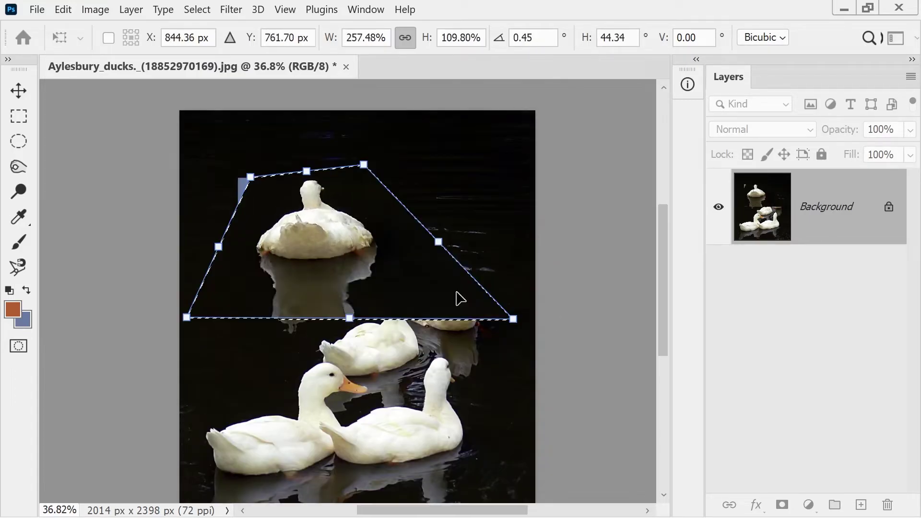
{"action": "left_click_drag", "start_coordinate": [251, 178], "coordinate": [266, 142]}
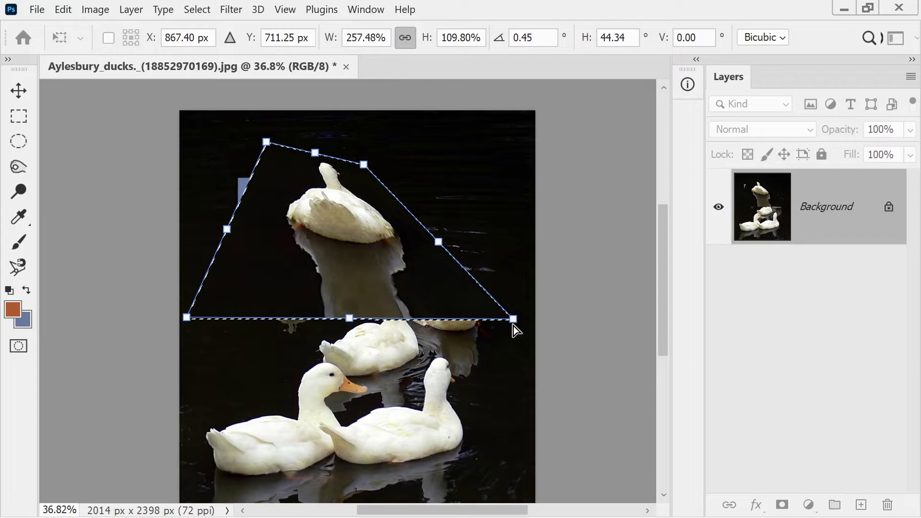
{"action": "left_click_drag", "start_coordinate": [514, 330], "coordinate": [520, 455]}
- Cancel the current transform and put the top duck into Distort mode
{"action": "key", "text": "Escape"}
{"action": "left_click", "coordinate": [63, 10]}
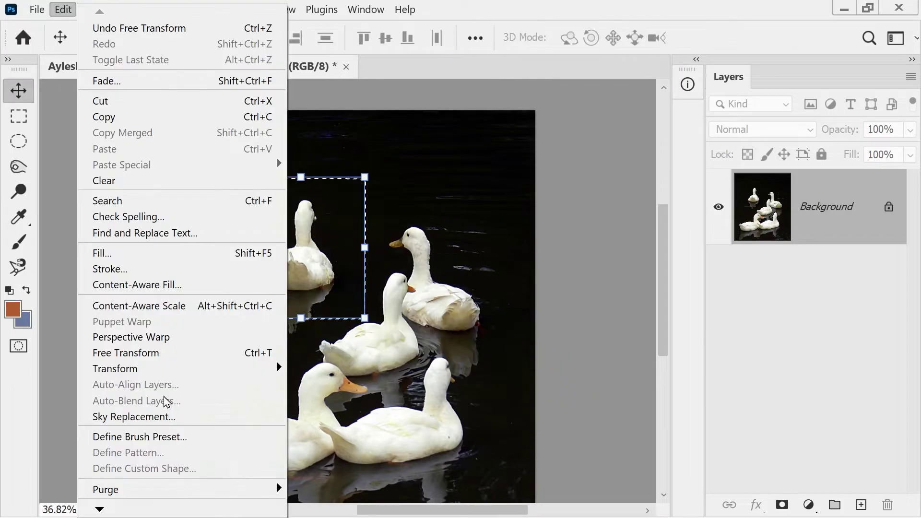
{"action": "mouse_move", "coordinate": [148, 371]}
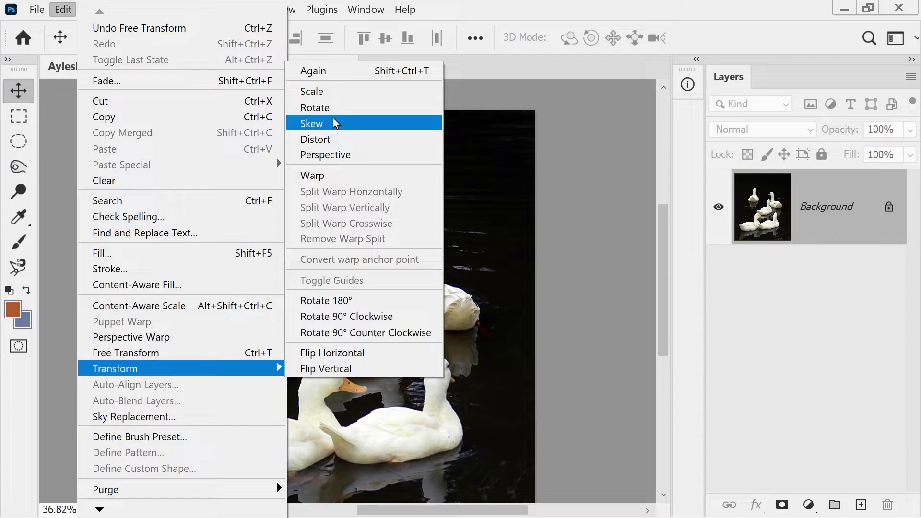
{"action": "left_click", "coordinate": [334, 140]}
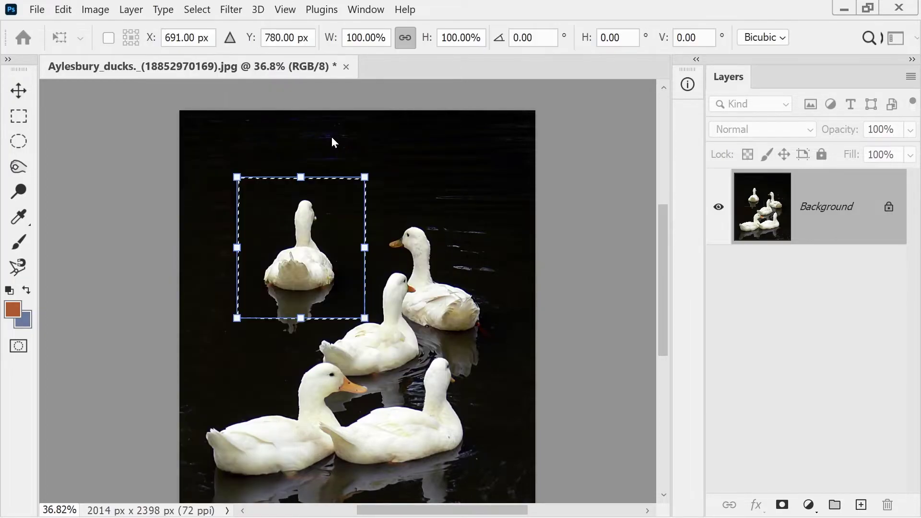
- Distort the duck's lower right corner and right side, then switch to Warp
{"action": "left_click_drag", "start_coordinate": [365, 321], "coordinate": [316, 358]}
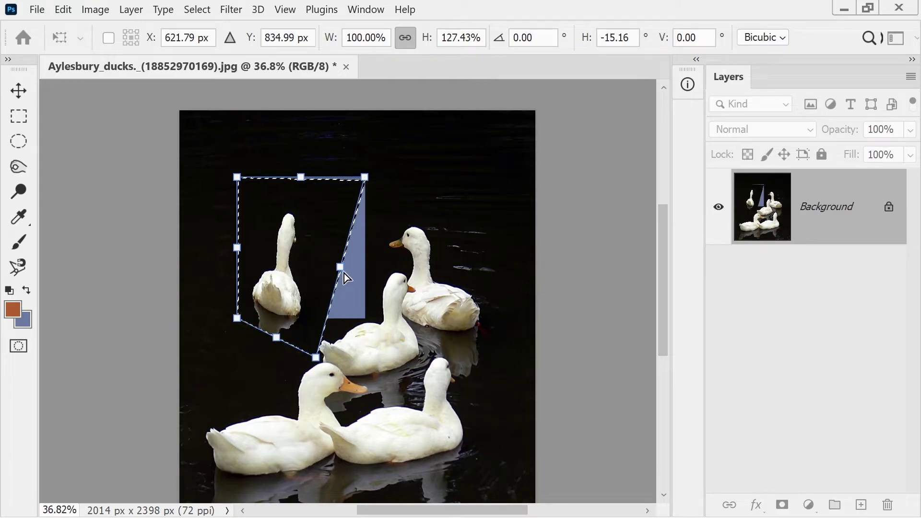
{"action": "left_click_drag", "start_coordinate": [340, 271], "coordinate": [530, 329]}
{"action": "left_click", "coordinate": [64, 10]}
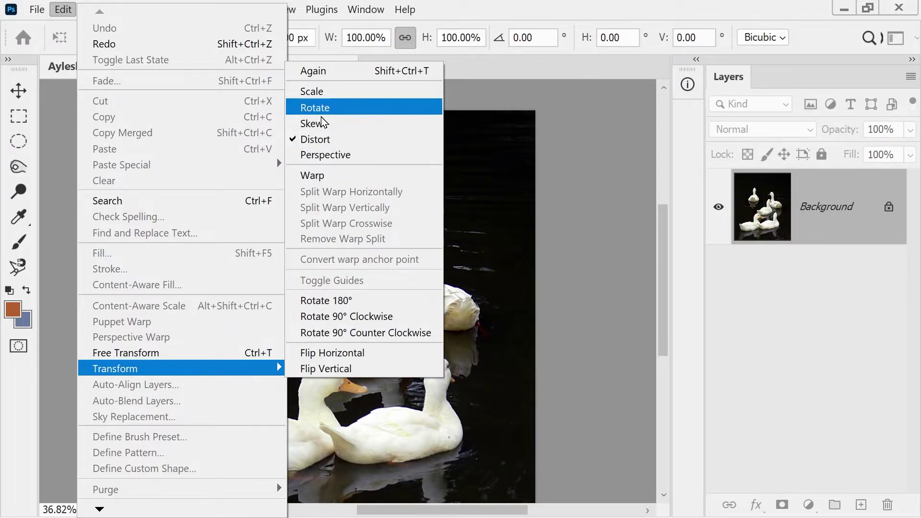
{"action": "left_click", "coordinate": [325, 177]}
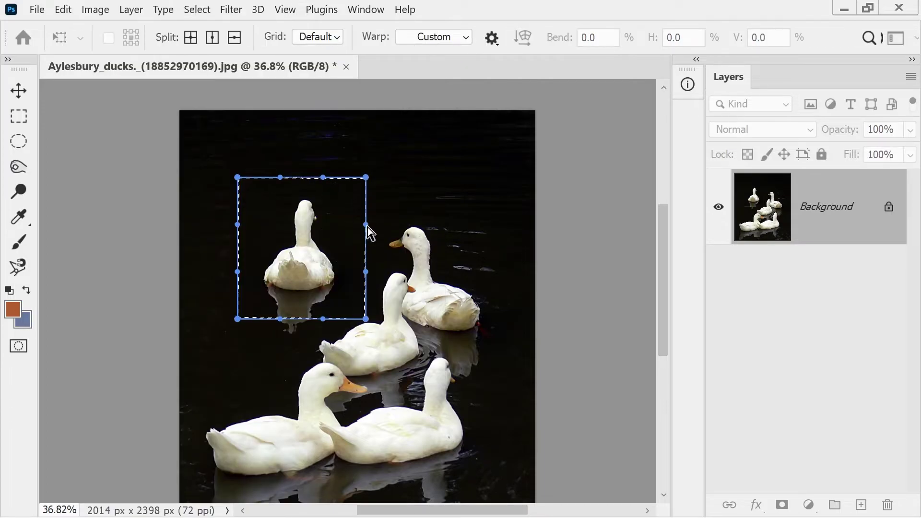
- Bulge the warp's right and top-left edges outward and pull a handle down
{"action": "left_click_drag", "start_coordinate": [367, 225], "coordinate": [526, 229]}
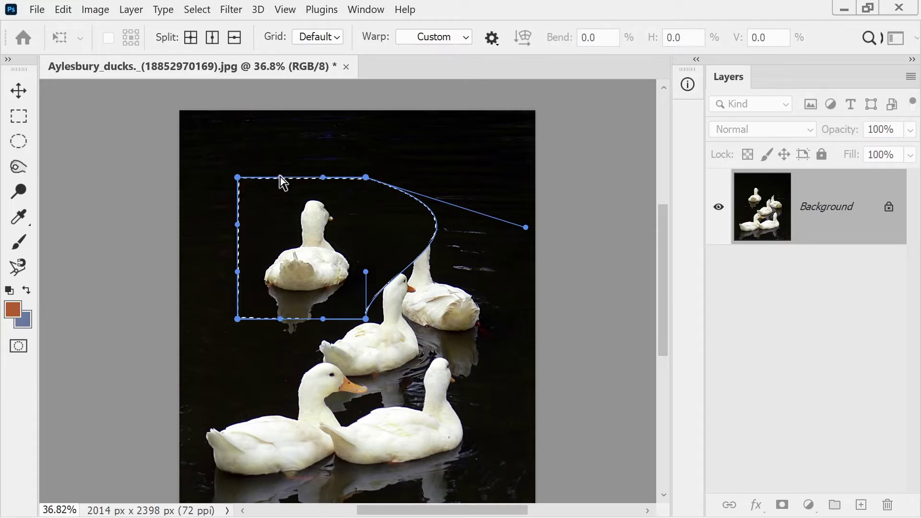
{"action": "left_click_drag", "start_coordinate": [282, 185], "coordinate": [273, 117]}
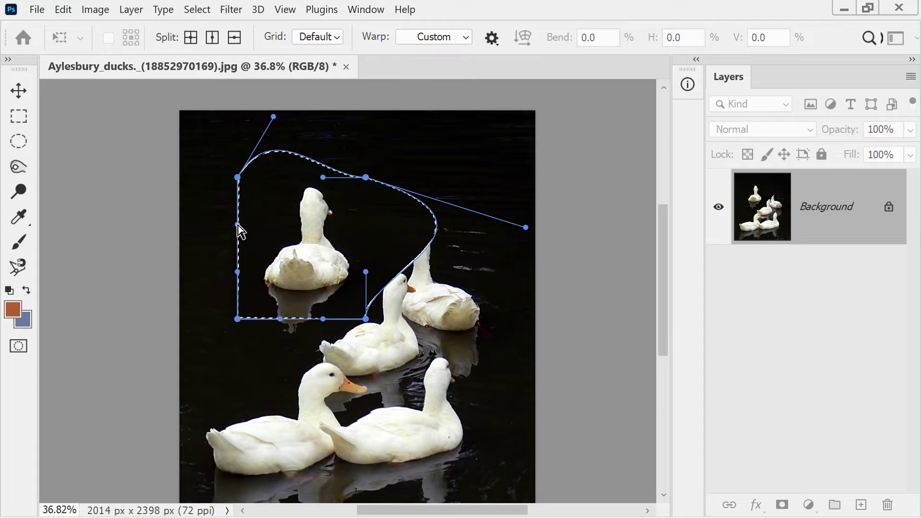
{"action": "left_click_drag", "start_coordinate": [326, 179], "coordinate": [333, 233]}
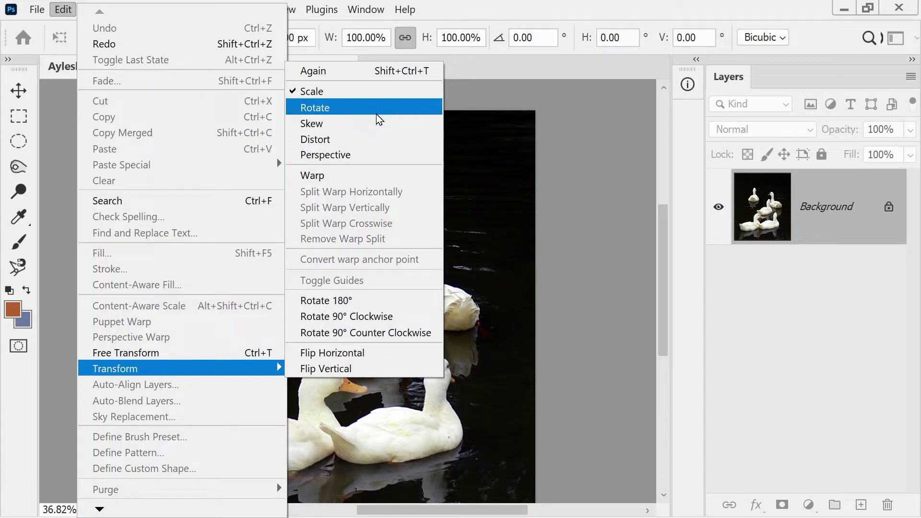
- Switch to Rotate and scale the duck area to 120% height, with width linked
{"action": "left_click", "coordinate": [344, 108]}
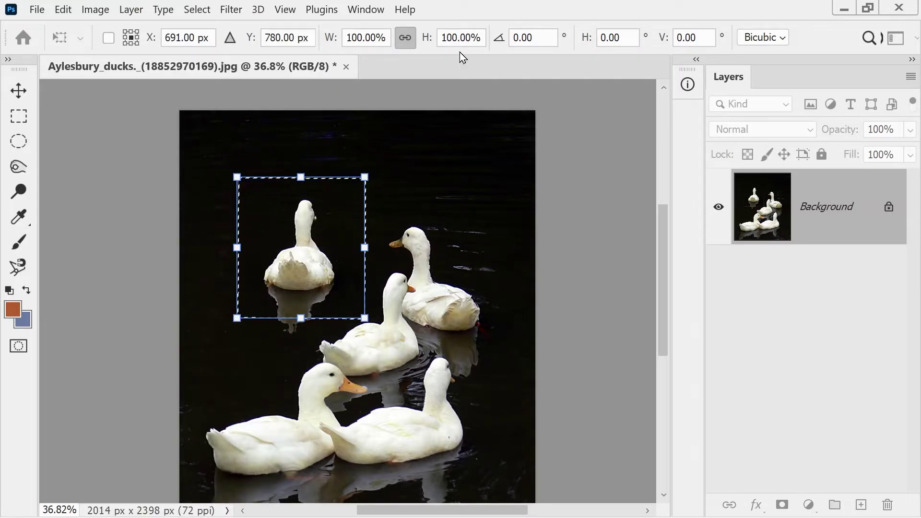
{"action": "left_click", "coordinate": [451, 40]}
{"action": "key", "text": "BackSpace"}
{"action": "type", "text": "2"}
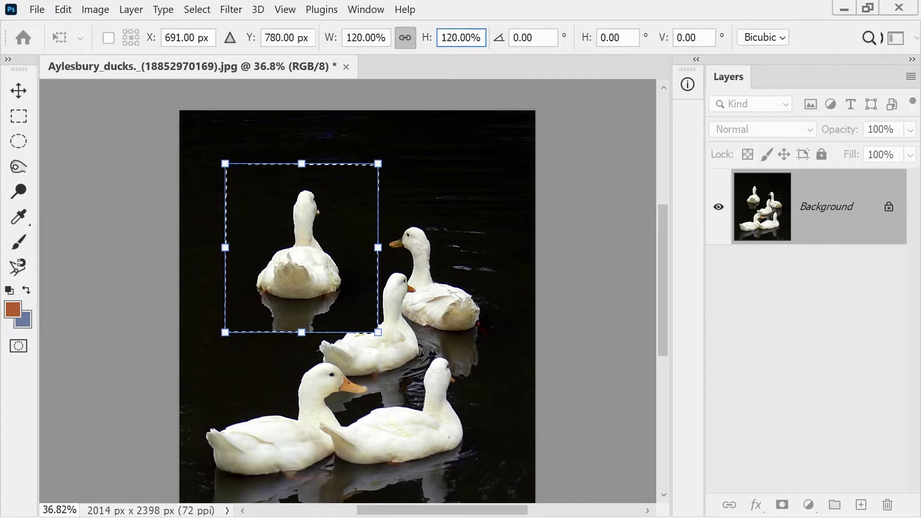
{"action": "left_click", "coordinate": [63, 10]}
- Try Distort and Perspective on the duck area, then switch to Warp
{"action": "mouse_move", "coordinate": [144, 368]}
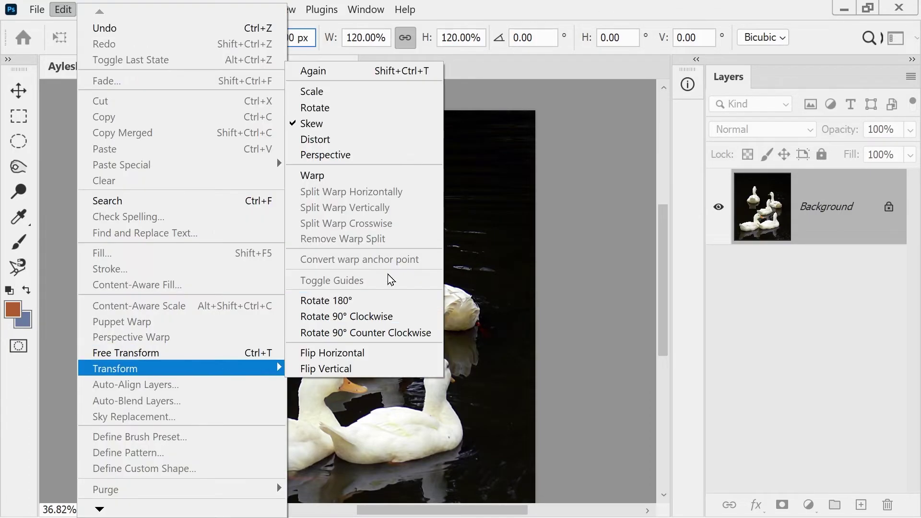
{"action": "left_click", "coordinate": [334, 144]}
{"action": "left_click", "coordinate": [63, 10]}
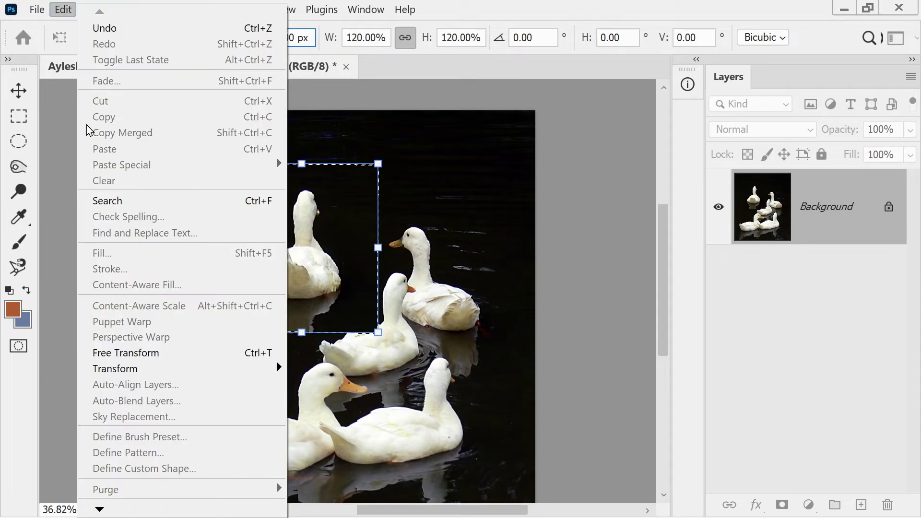
{"action": "mouse_move", "coordinate": [144, 369]}
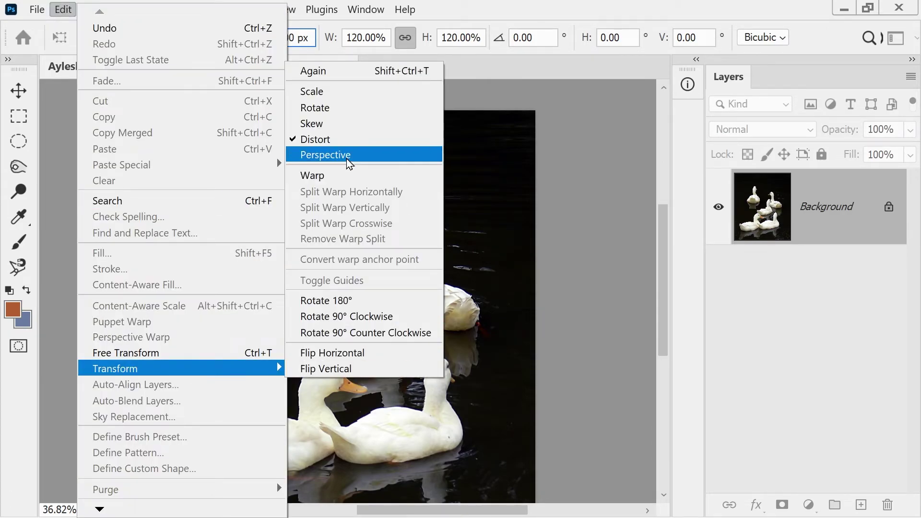
{"action": "left_click", "coordinate": [375, 149]}
{"action": "left_click", "coordinate": [62, 10]}
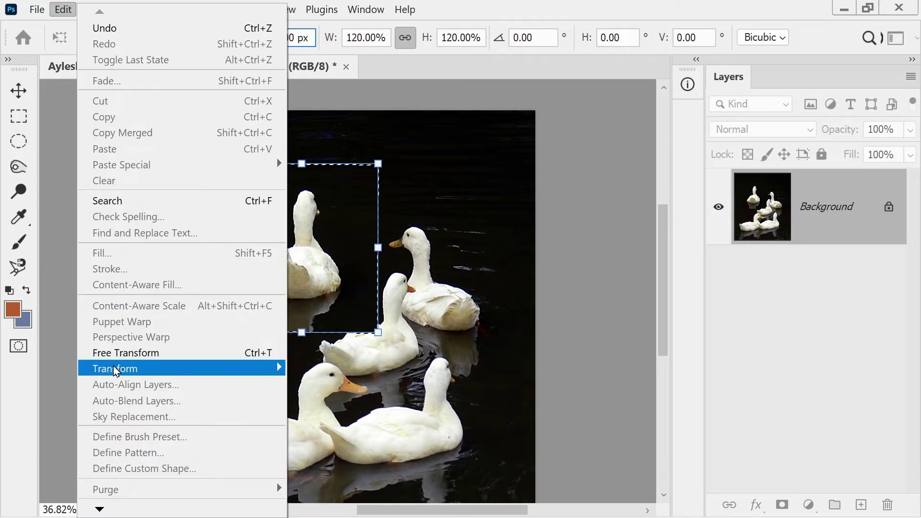
{"action": "mouse_move", "coordinate": [118, 373]}
{"action": "left_click", "coordinate": [354, 175]}
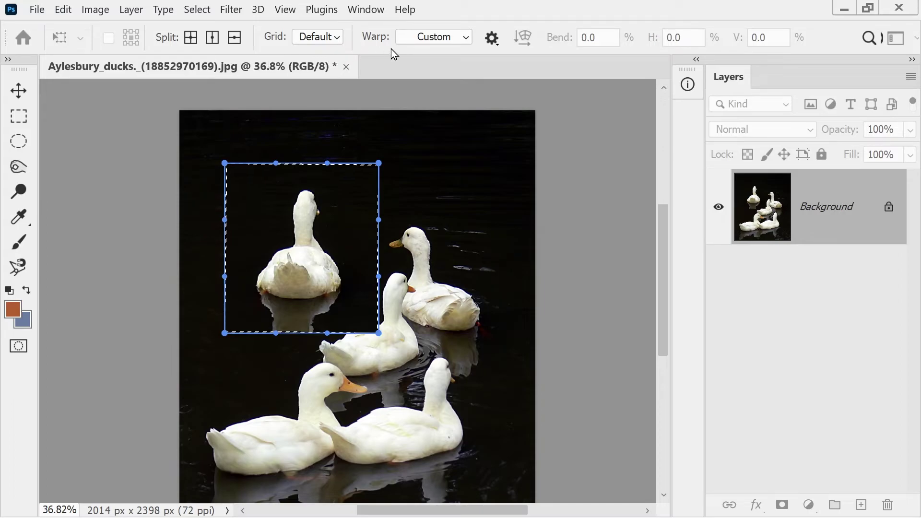
- Add crosswise and horizontal splits to the warp grid and bend a grid line
{"action": "left_click", "coordinate": [187, 43]}
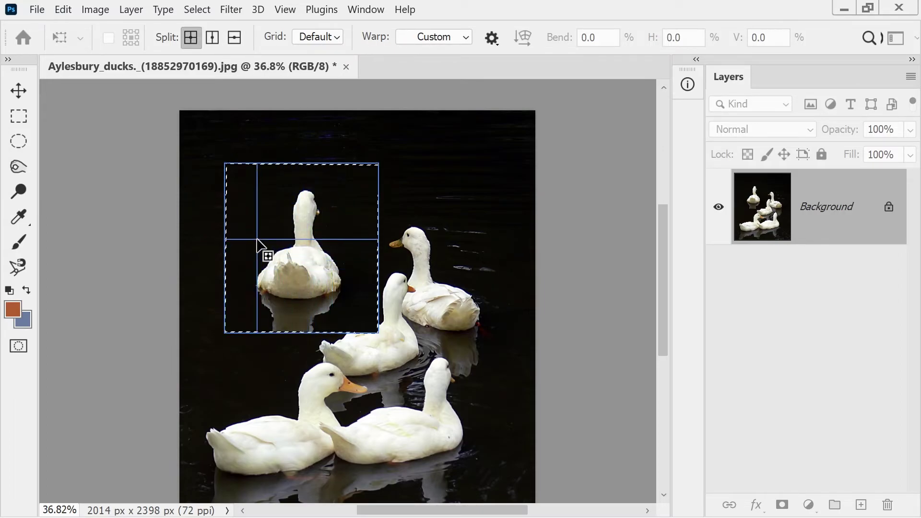
{"action": "left_click", "coordinate": [257, 239]}
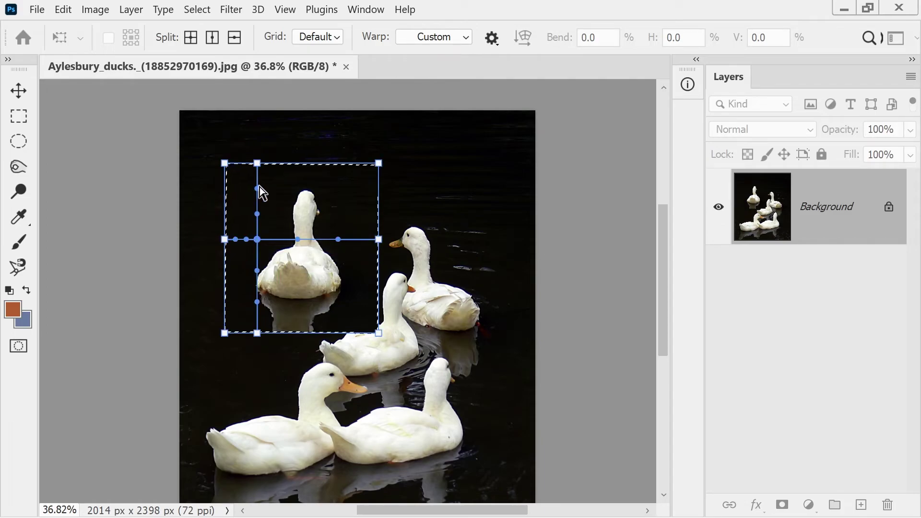
{"action": "left_click_drag", "start_coordinate": [258, 189], "coordinate": [273, 159]}
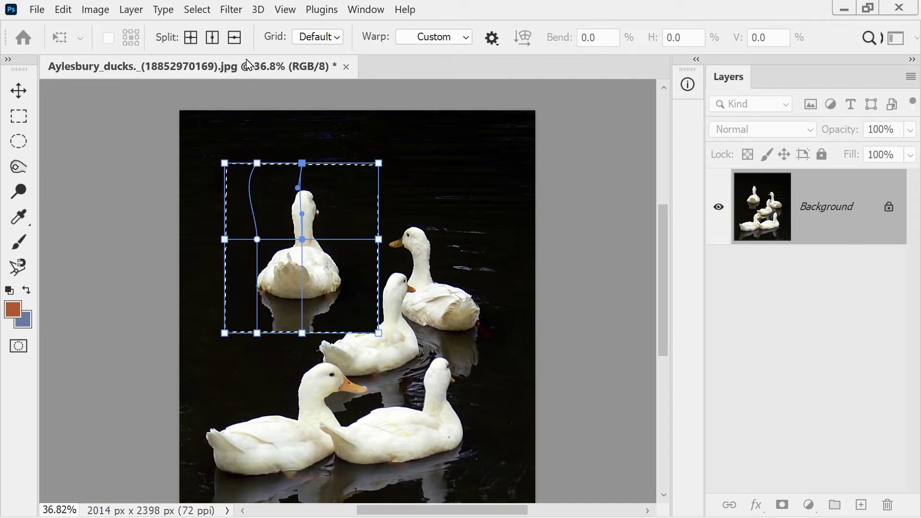
{"action": "left_click", "coordinate": [235, 38]}
{"action": "left_click", "coordinate": [243, 286]}
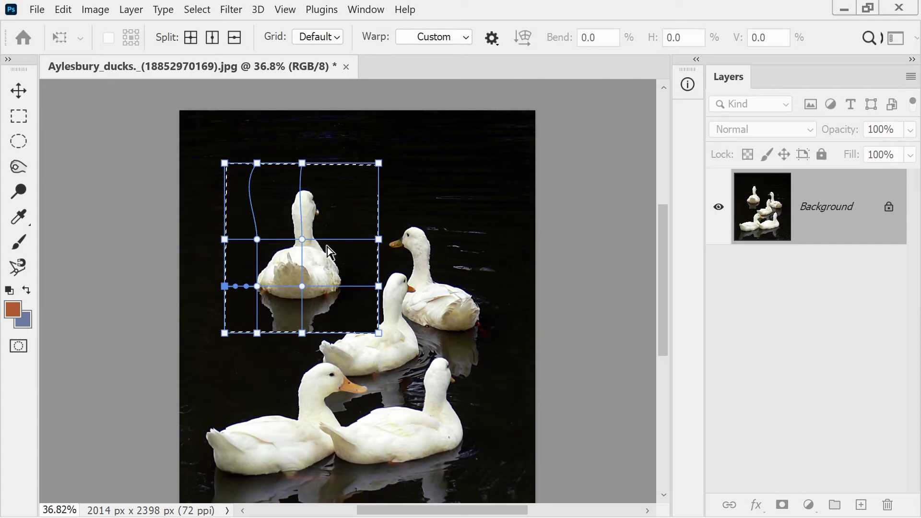
{"action": "left_click", "coordinate": [299, 291]}
- Apply the Arch warp preset to the duck area at 50% bend
{"action": "left_click", "coordinate": [316, 38]}
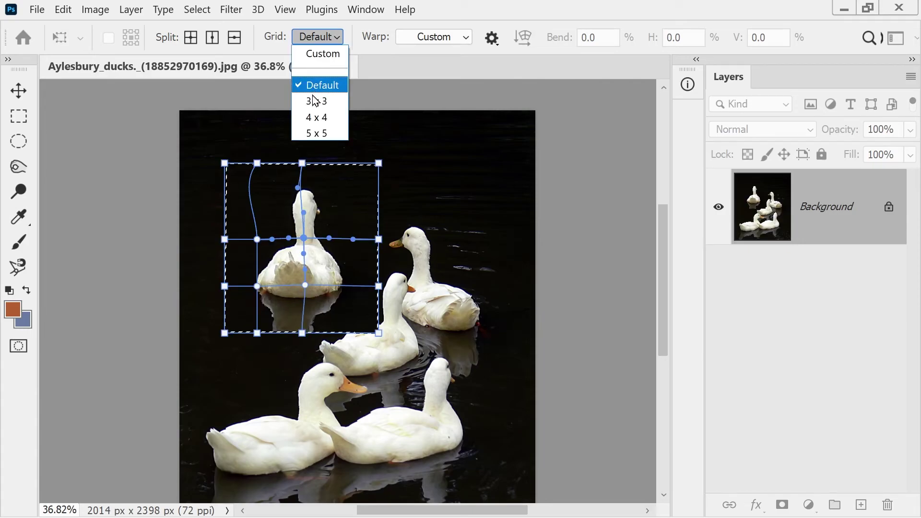
{"action": "left_click", "coordinate": [451, 43]}
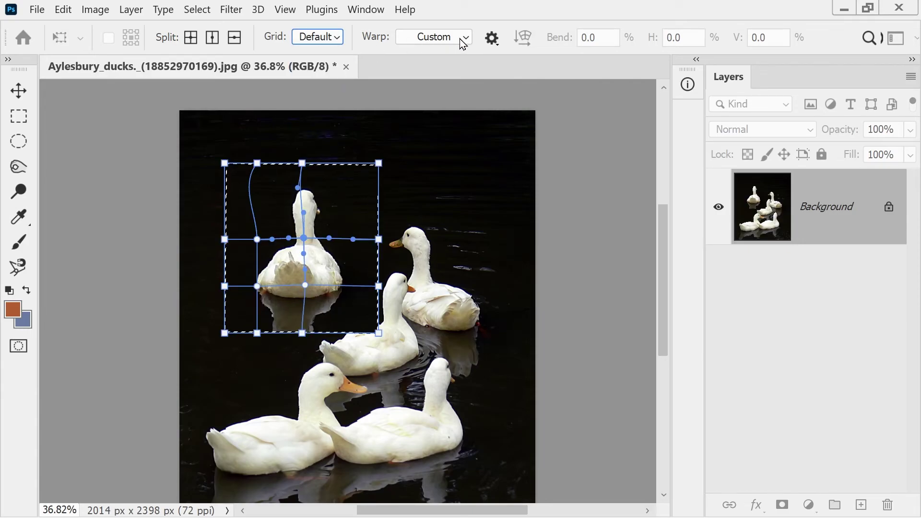
{"action": "left_click", "coordinate": [463, 38]}
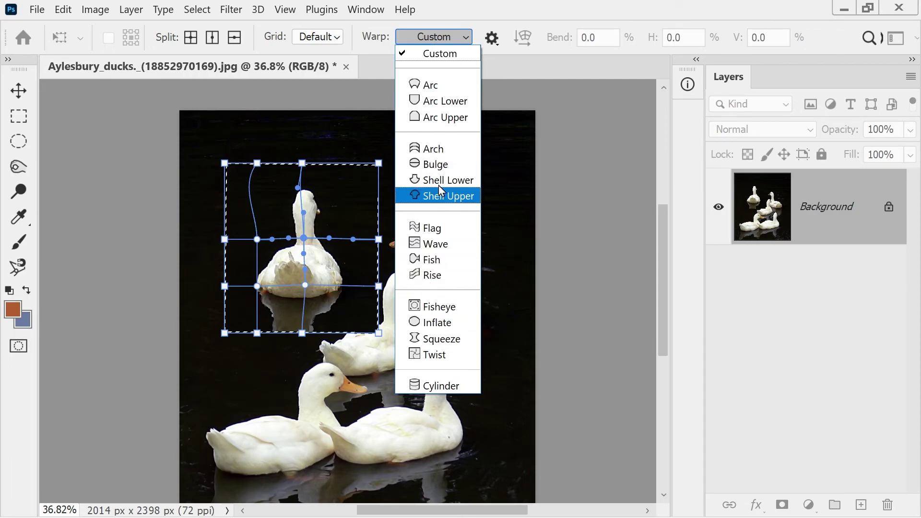
{"action": "left_click", "coordinate": [436, 152]}
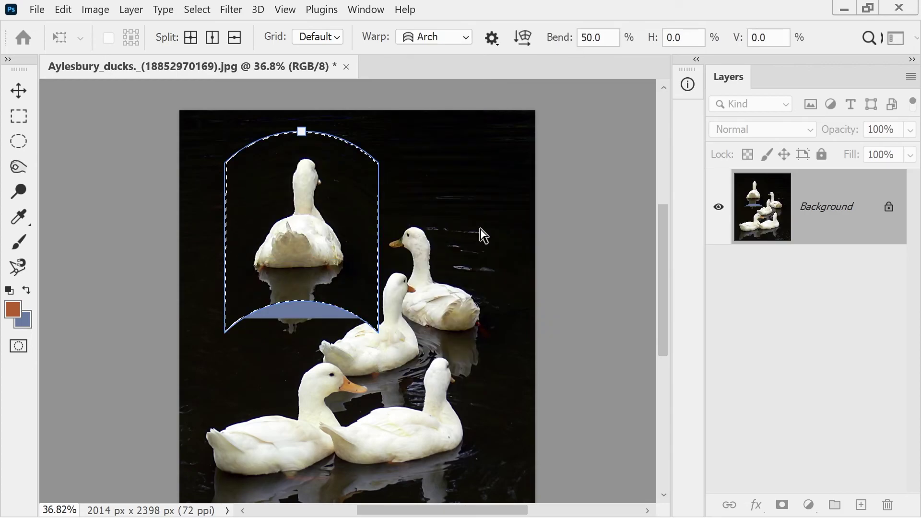